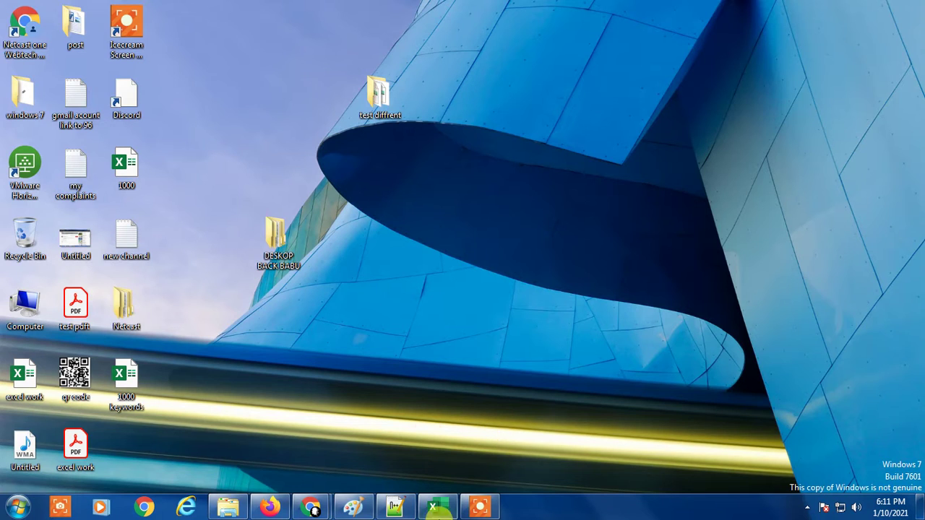
Restore the weekly sales workbook and select the Month labels and each week header.
mouse_move(437, 507)
click(438, 434)
click(506, 347)
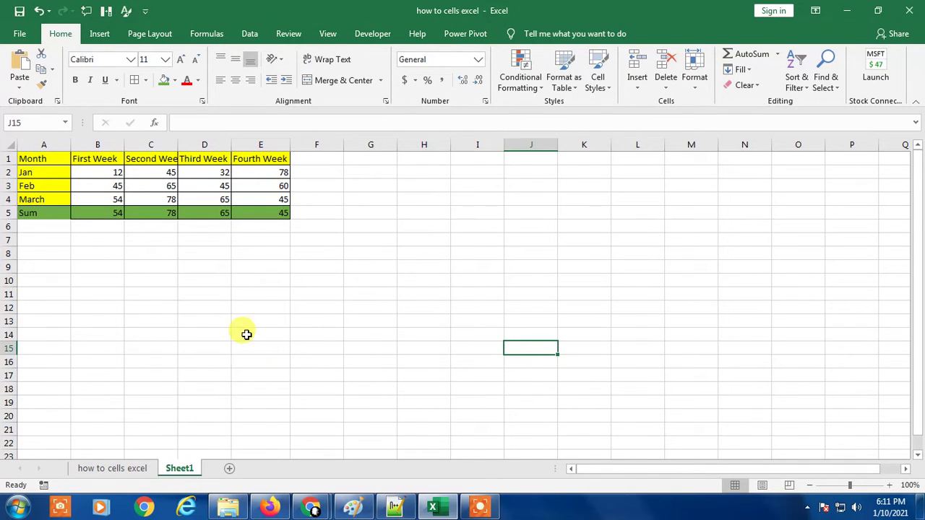
drag(25, 158, 32, 201)
click(87, 157)
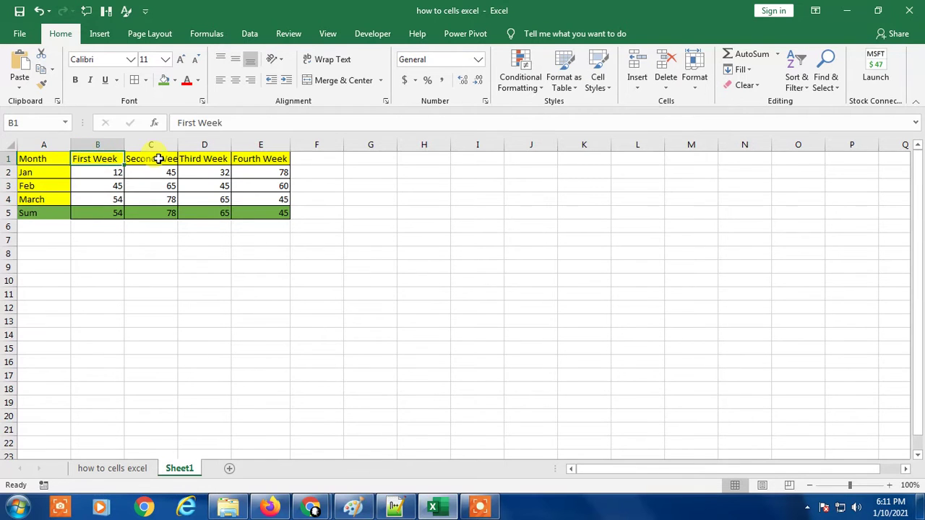
click(152, 157)
click(209, 157)
click(257, 159)
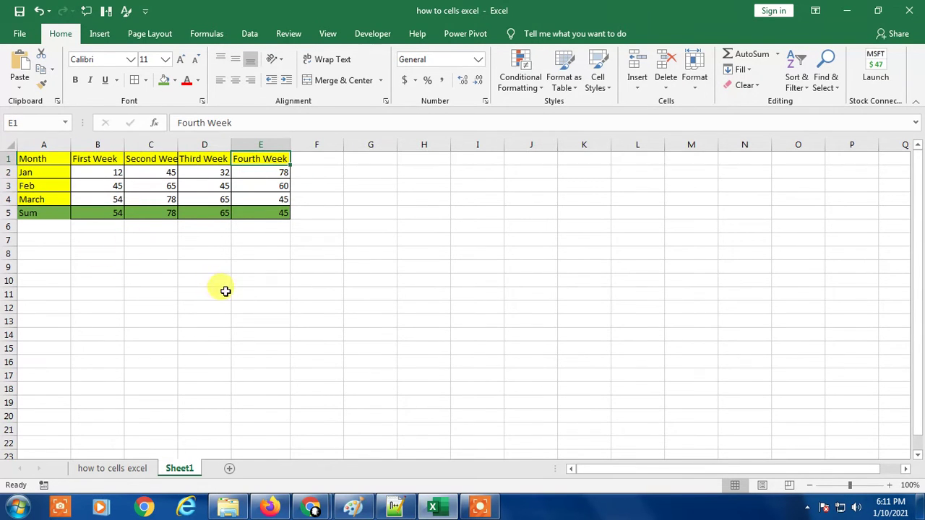
Select the Feb label and the B2:E4 figures, then select the entire sheet.
ctrl+scroll(224, 289, up, 1)
ctrl+scroll(217, 306, up, 1)
click(79, 199)
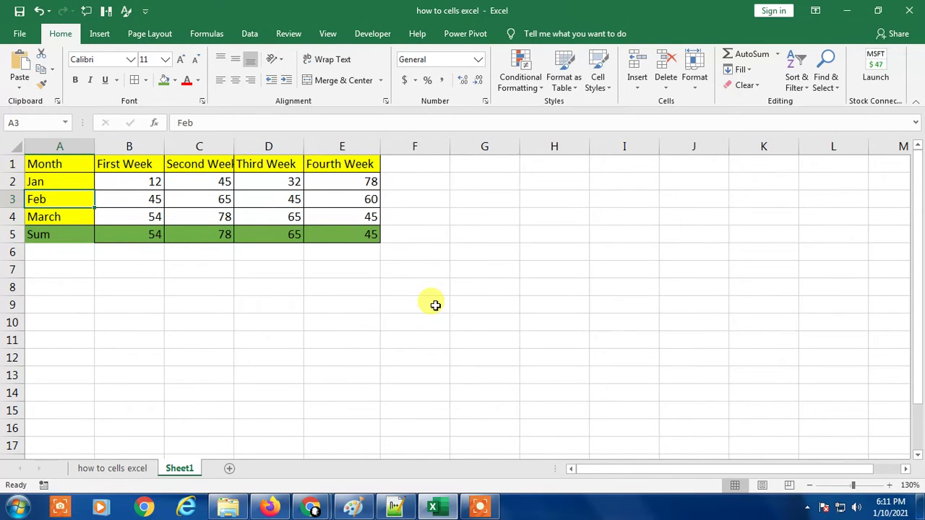
click(114, 253)
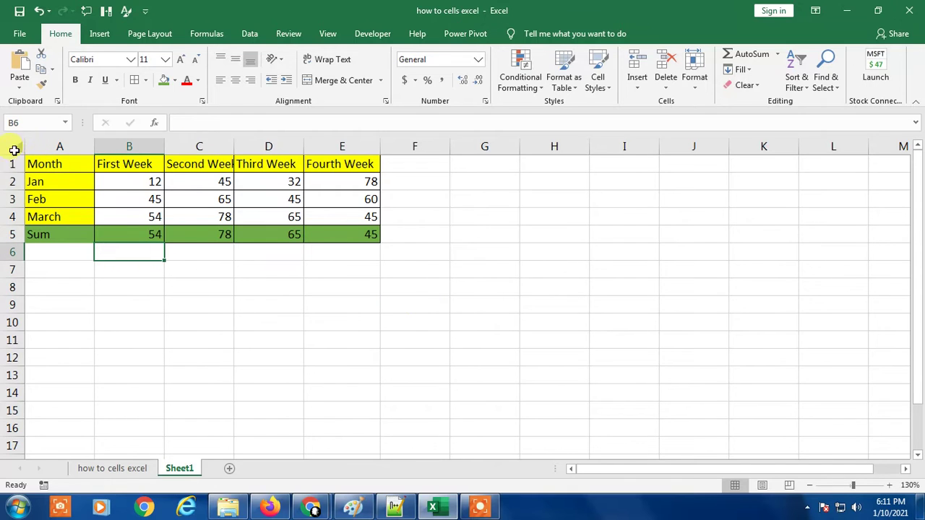
drag(124, 180, 373, 216)
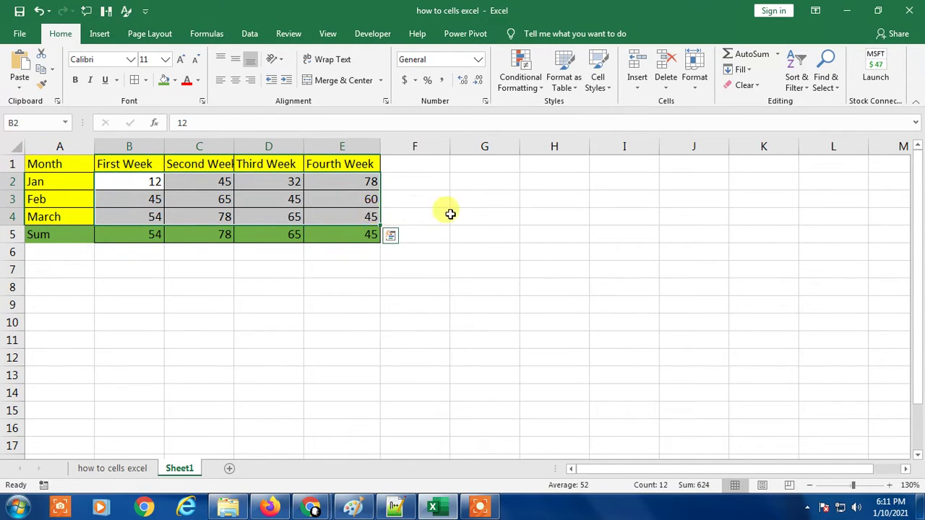
click(229, 308)
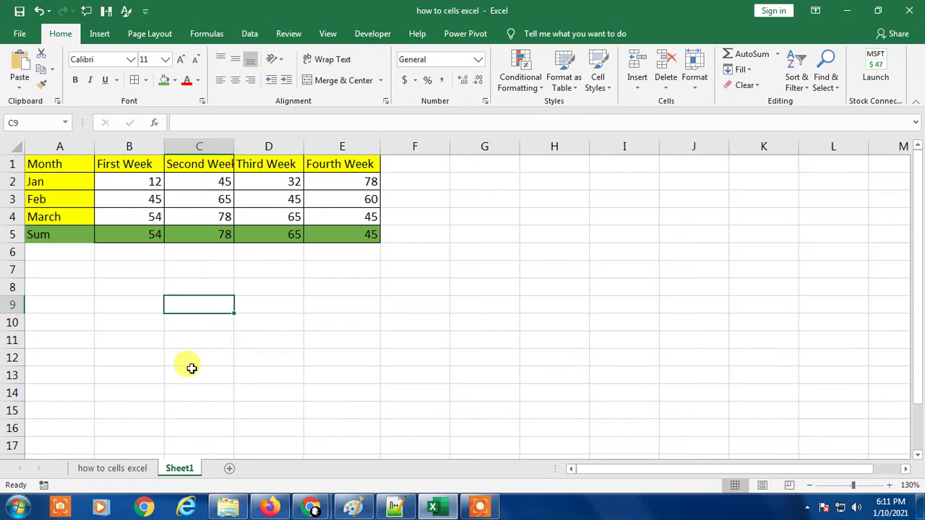
click(58, 303)
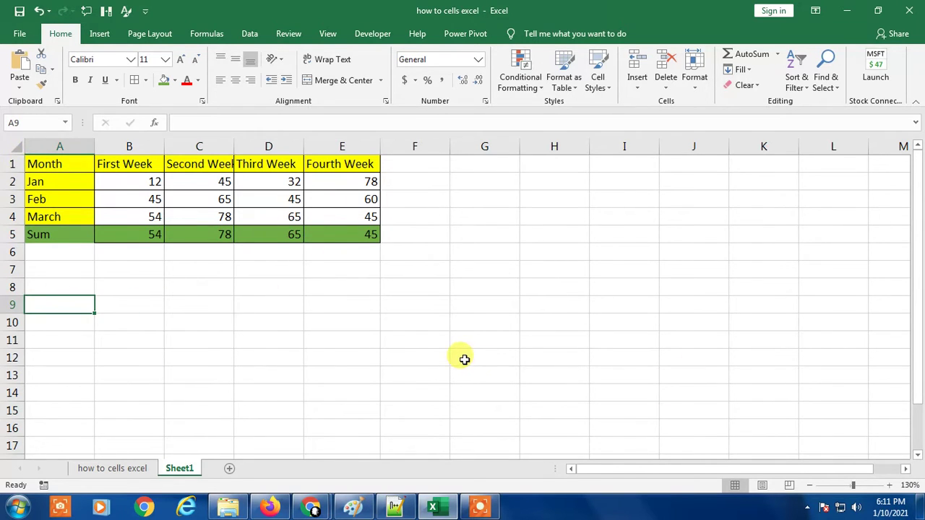
click(11, 146)
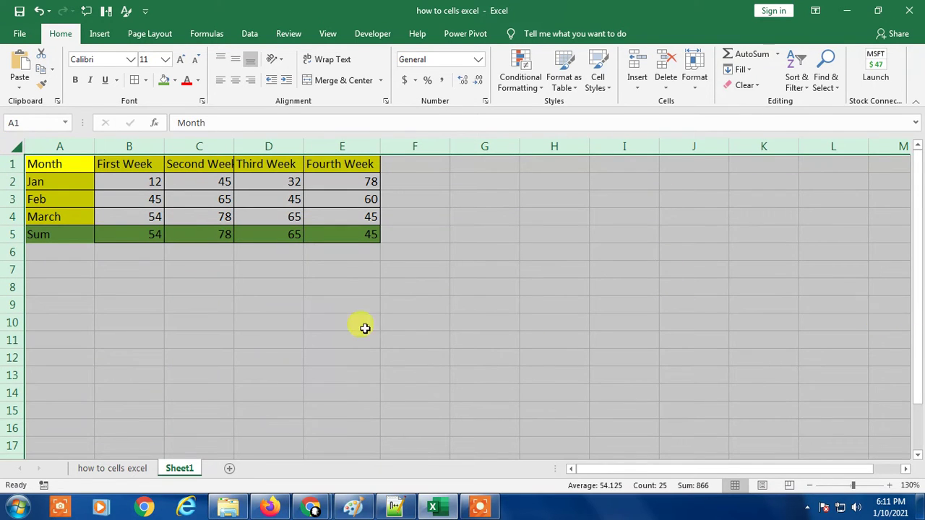
Bring up Format Cells for the whole sheet and browse its tabs to Protection.
right_click(107, 198)
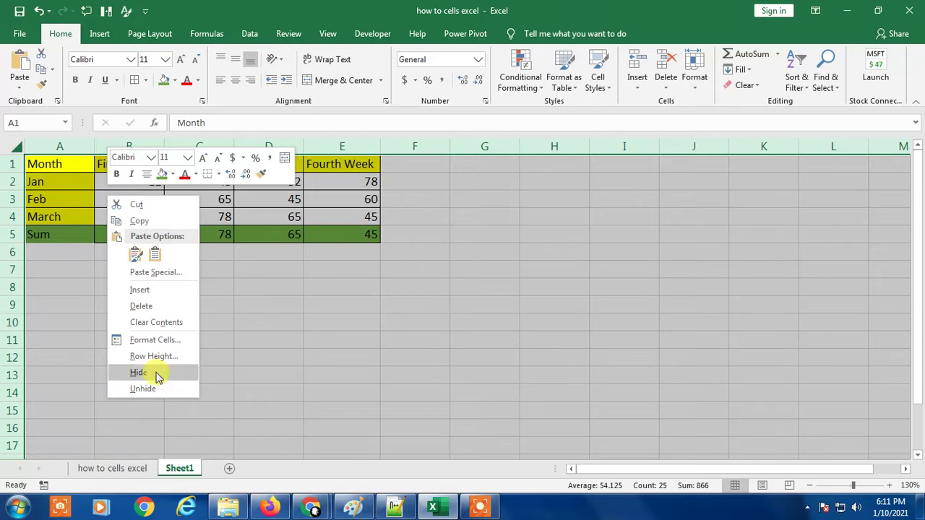
click(148, 340)
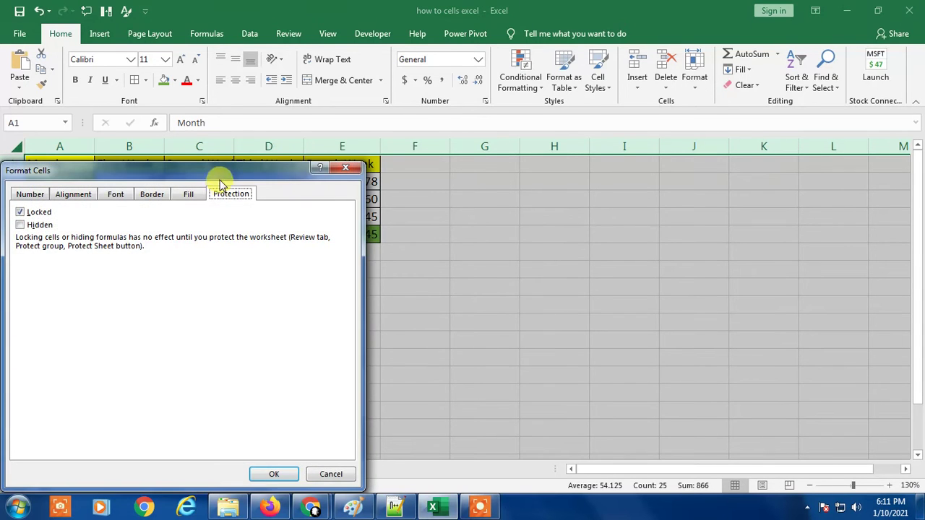
drag(214, 173, 423, 173)
click(281, 194)
click(323, 193)
click(360, 194)
click(397, 193)
click(427, 193)
Leave Locked checked for every cell, confirm, and deselect by picking D8.
click(229, 212)
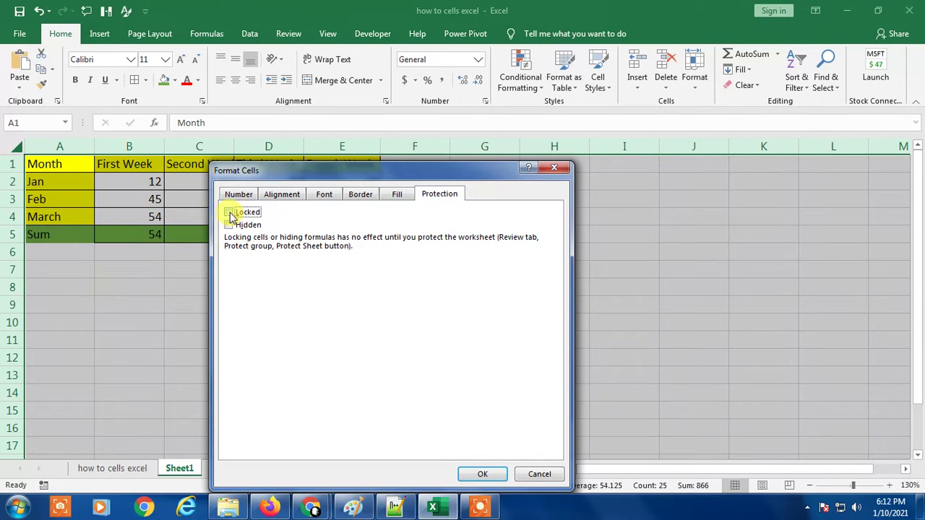
click(228, 212)
drag(392, 170, 490, 97)
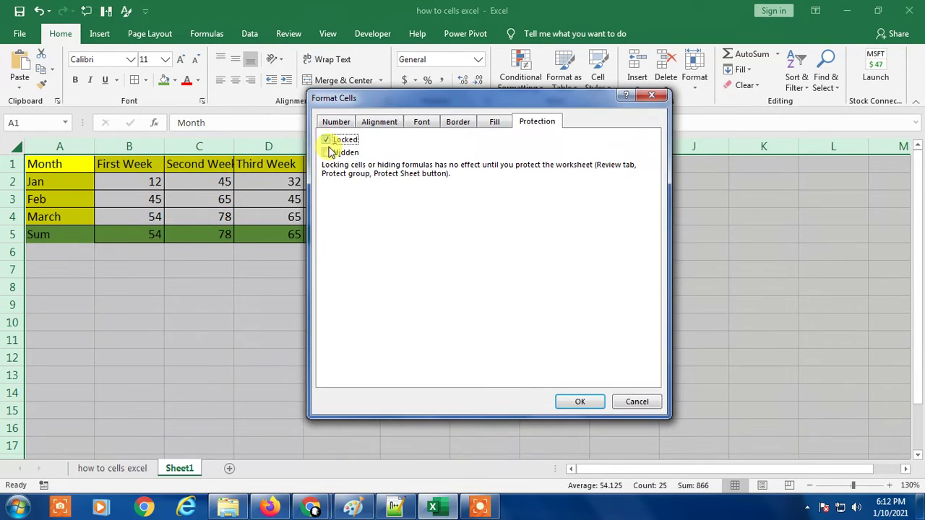
click(326, 140)
click(326, 139)
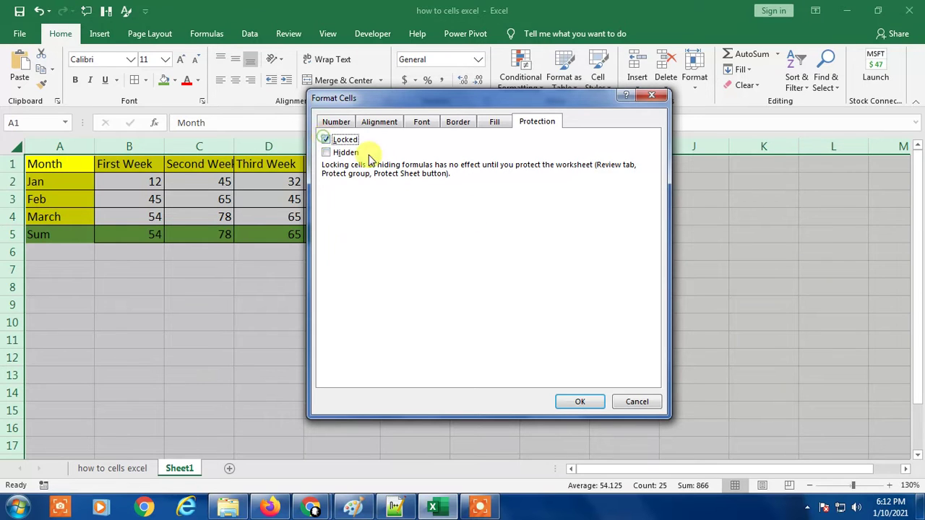
click(577, 403)
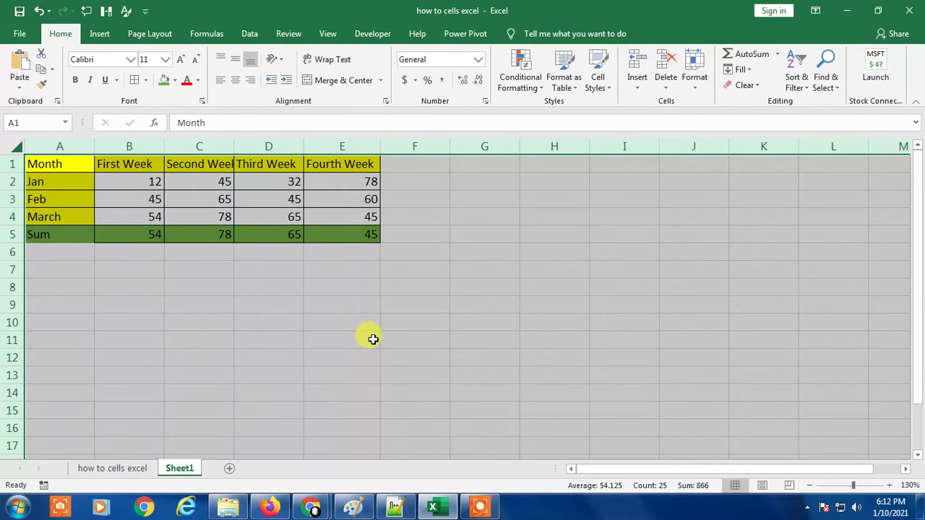
click(300, 293)
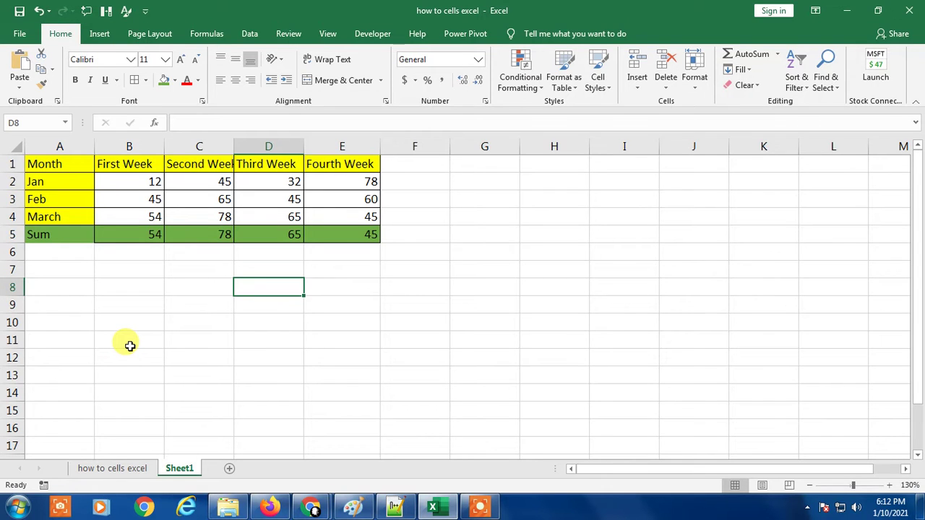
Select B2:E4 and clear Locked on the Format Cells Protection tab.
click(193, 200)
mouse_move(127, 179)
mouse_down()
mouse_move(177, 205)
mouse_move(368, 217)
mouse_up()
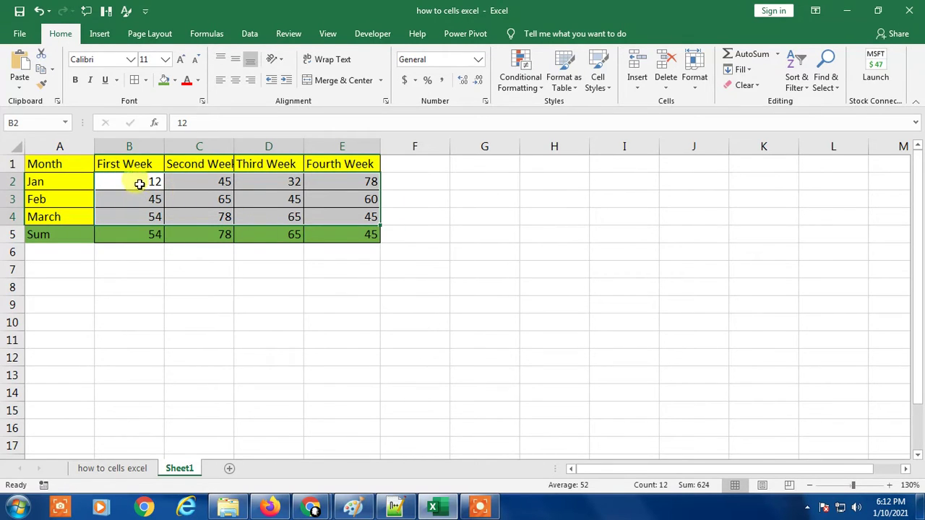
drag(140, 183, 362, 214)
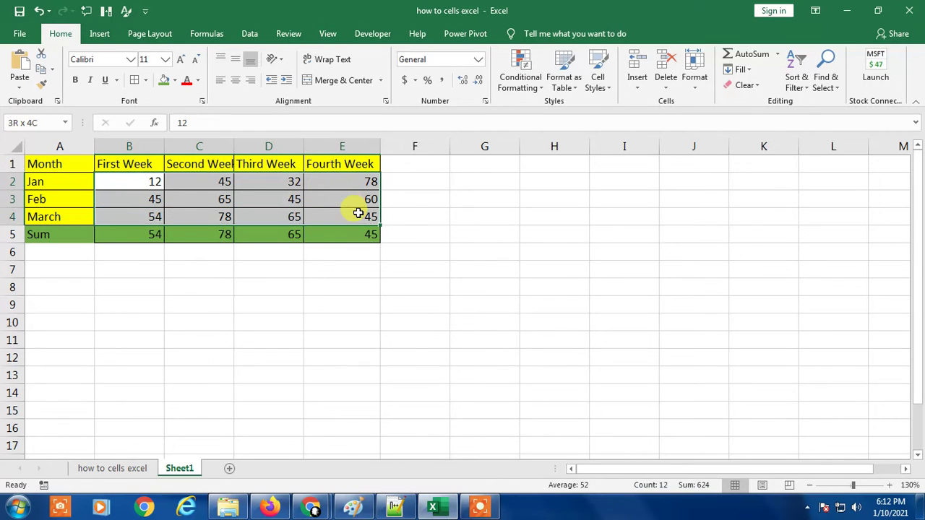
right_click(185, 183)
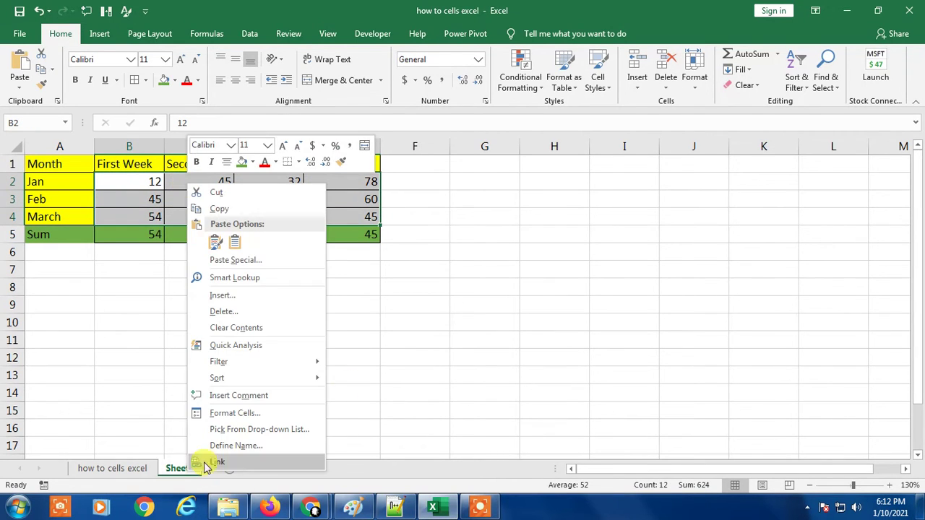
click(233, 414)
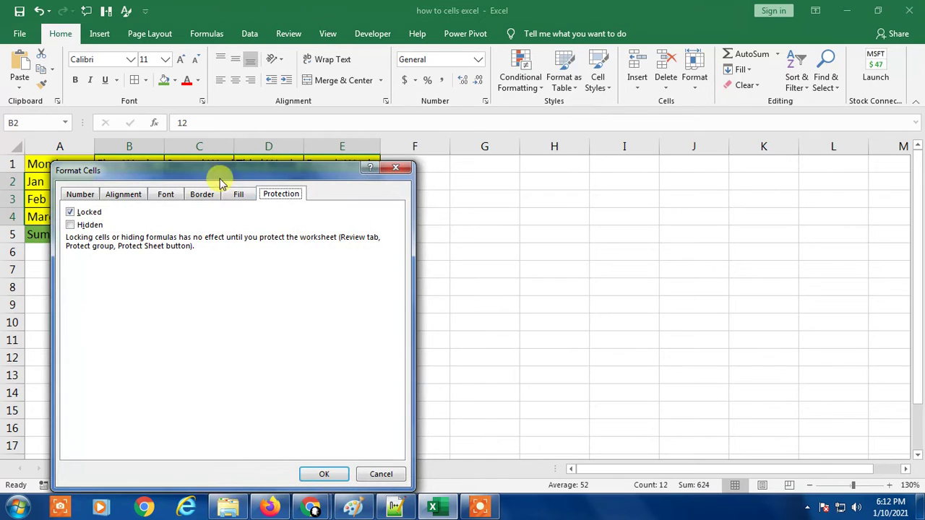
drag(216, 175, 547, 173)
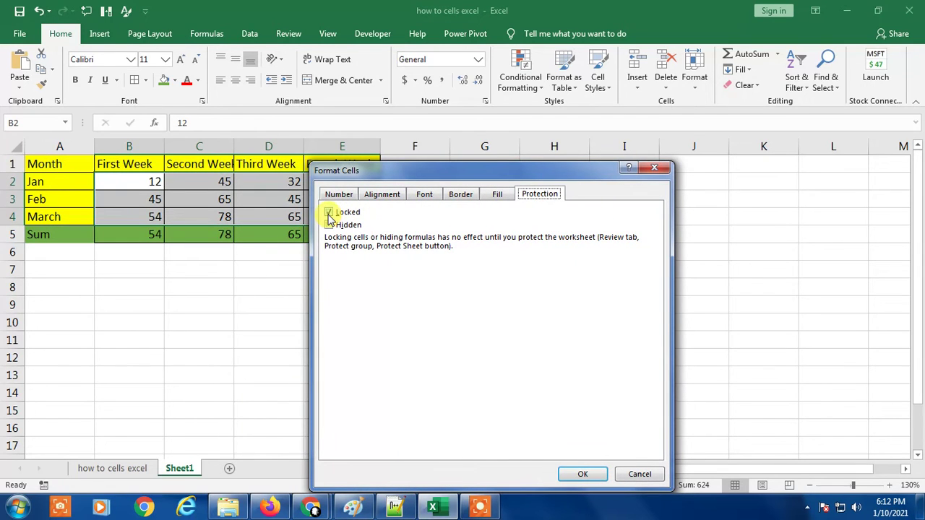
click(329, 216)
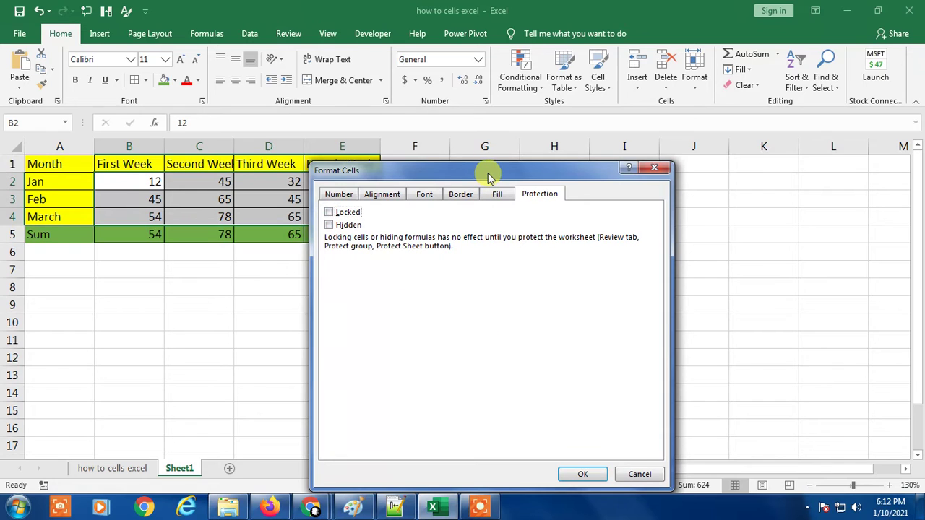
click(330, 214)
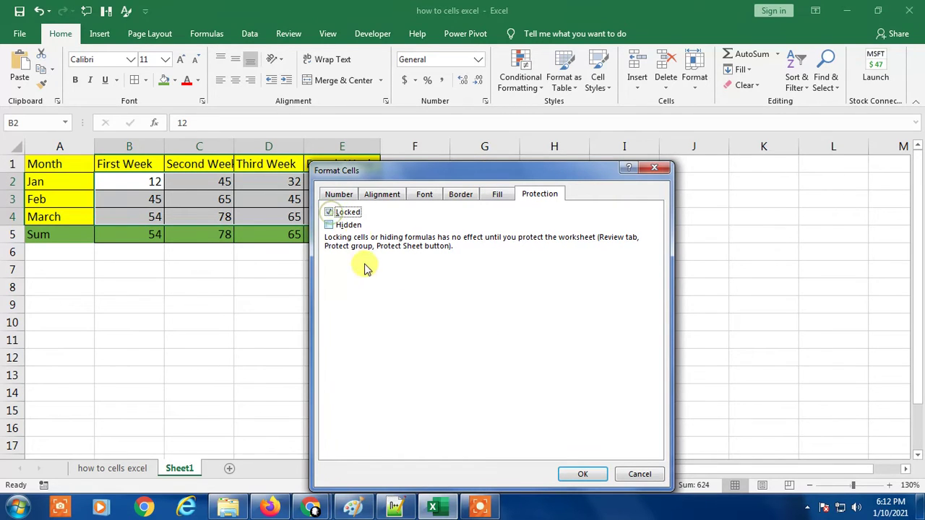
click(334, 215)
click(583, 475)
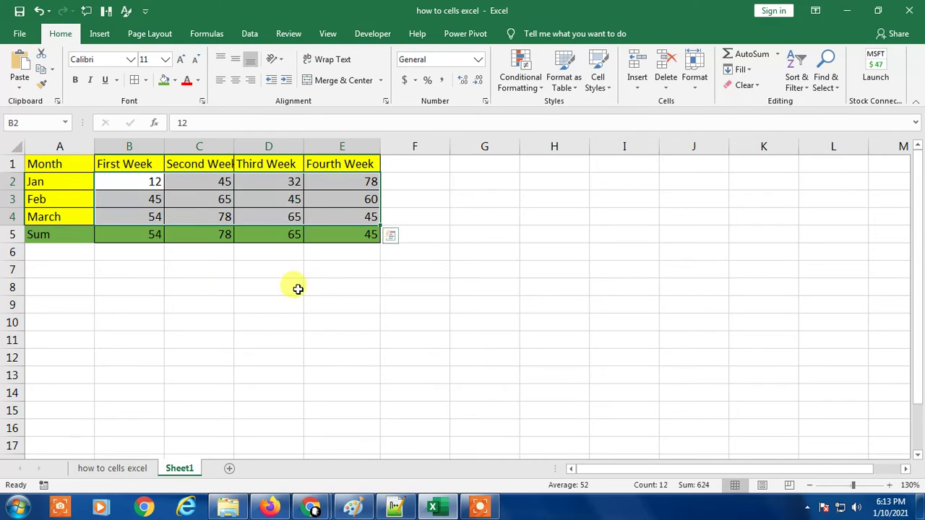
Deselect the data by picking empty cell F8.
click(399, 286)
Protect Sheet1 from the Review tab with no password and default permissions.
click(293, 33)
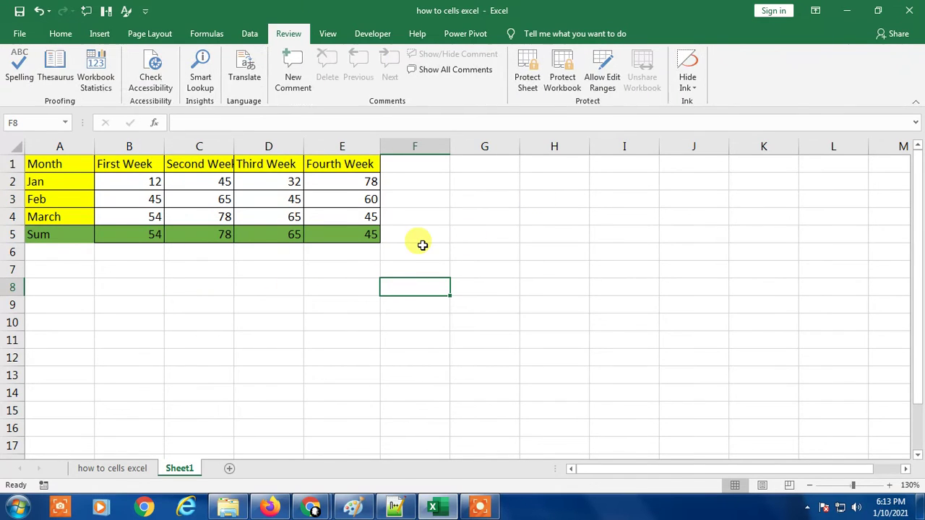
click(528, 79)
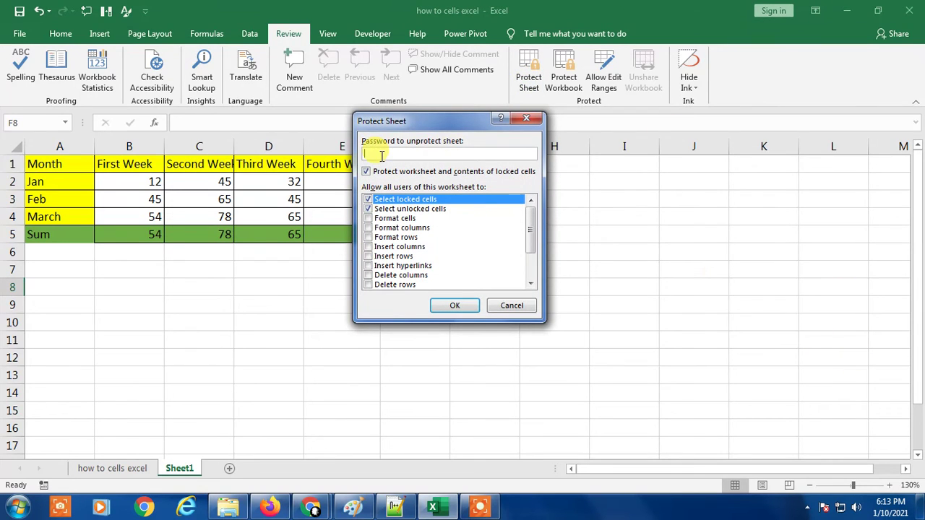
drag(391, 130, 499, 144)
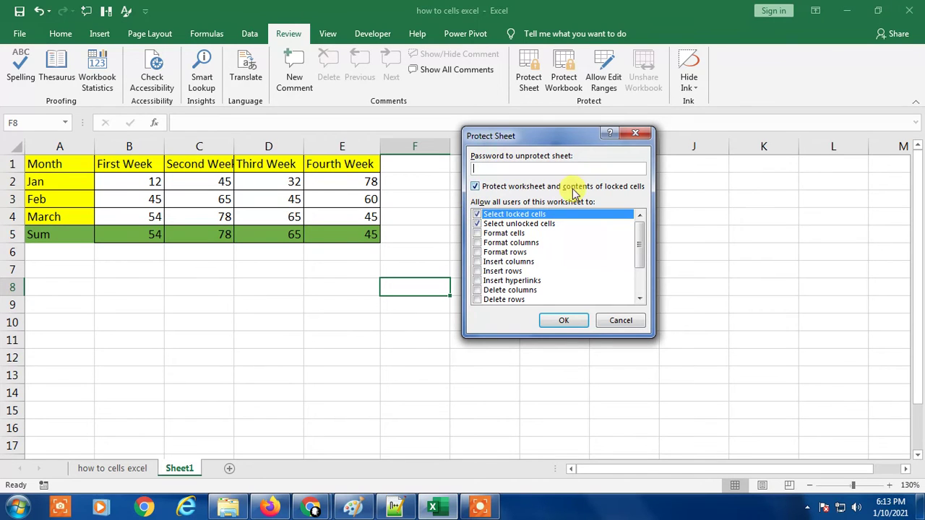
click(557, 321)
click(755, 275)
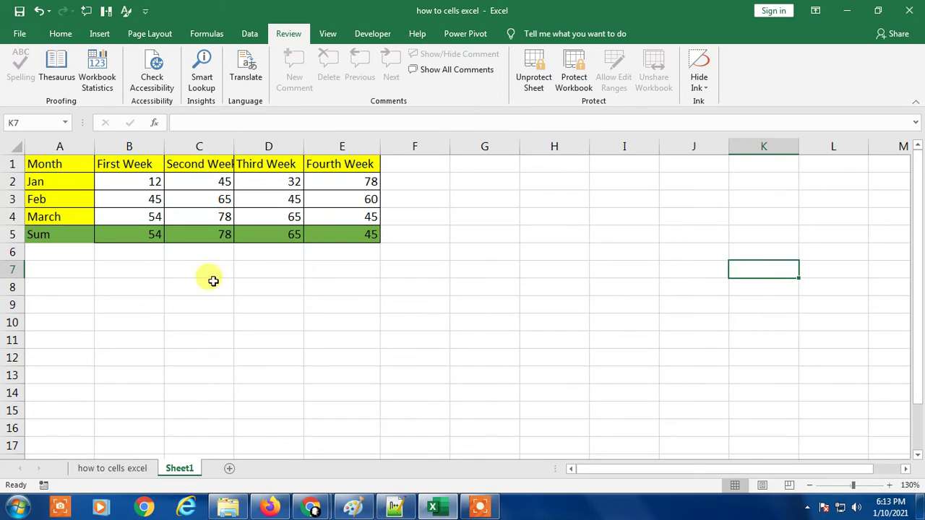
Select the month labels, week headers and Sum totals to check the locked cells.
click(308, 309)
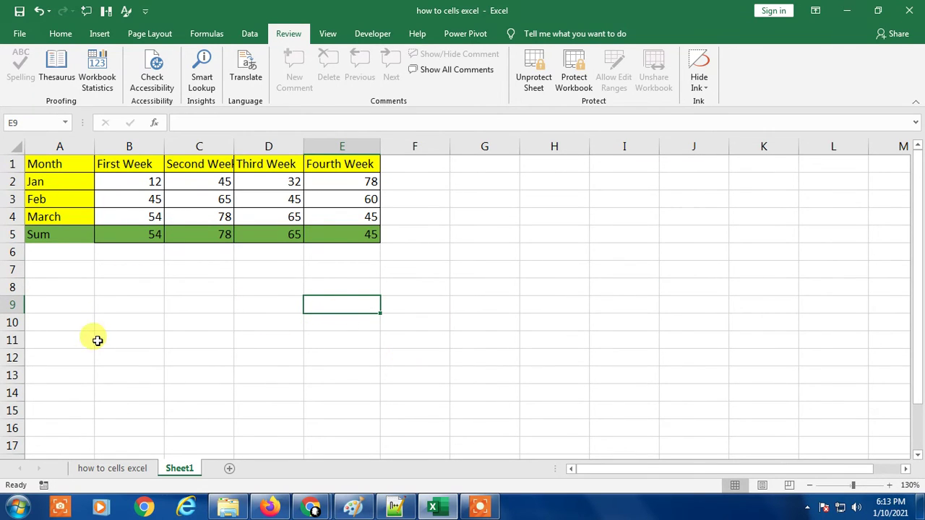
click(56, 181)
click(56, 165)
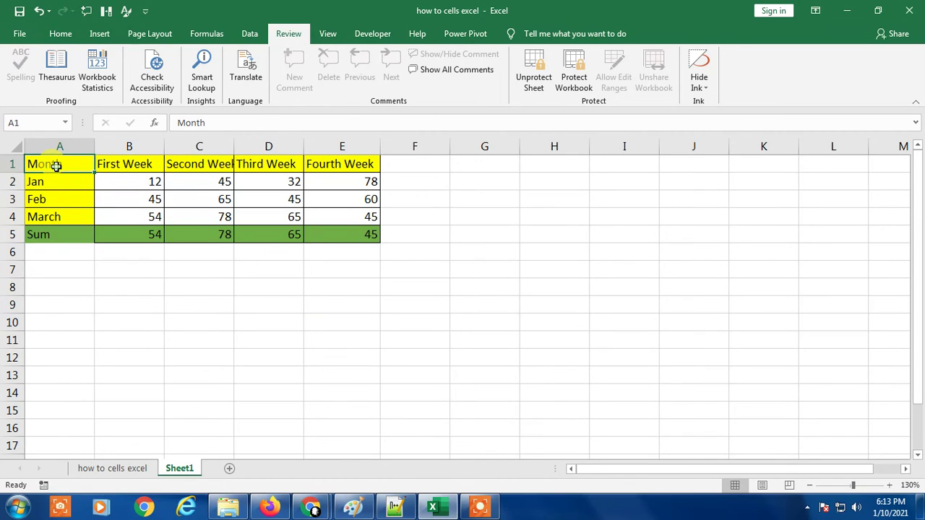
click(60, 185)
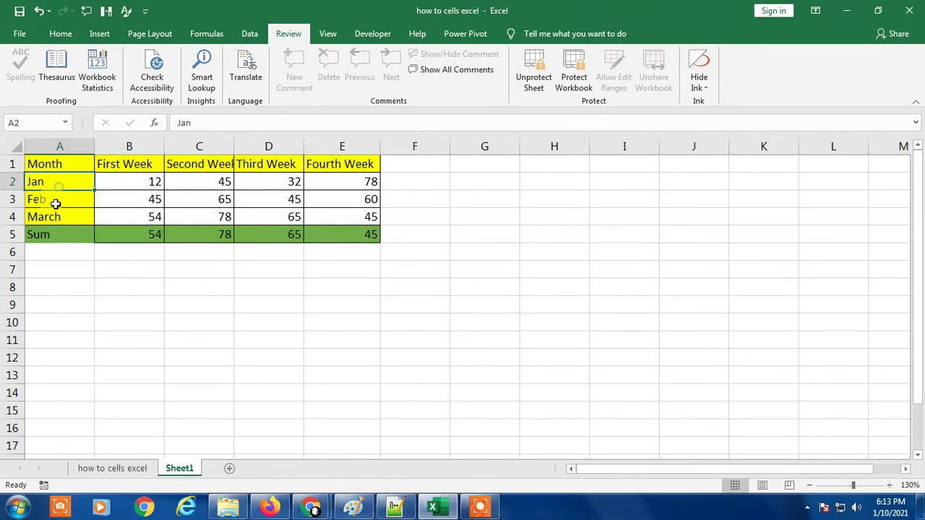
click(55, 201)
click(60, 220)
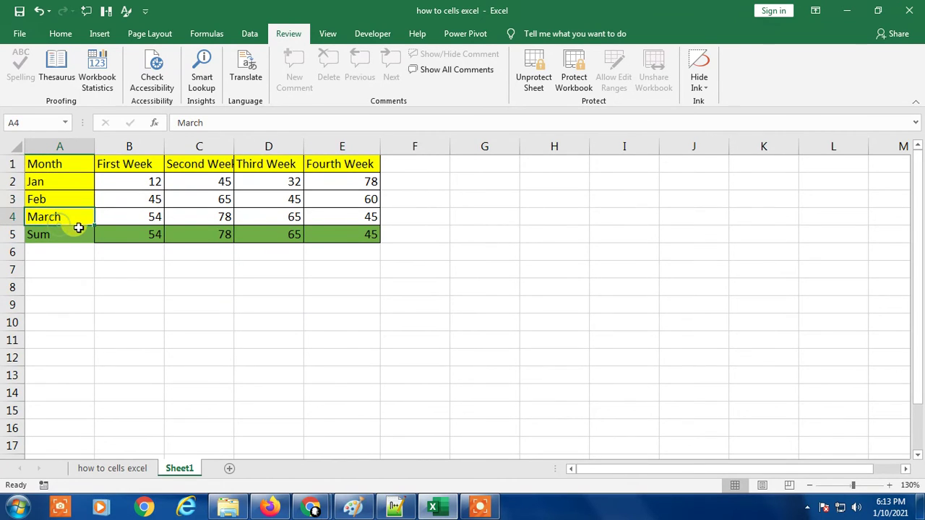
click(130, 164)
click(217, 162)
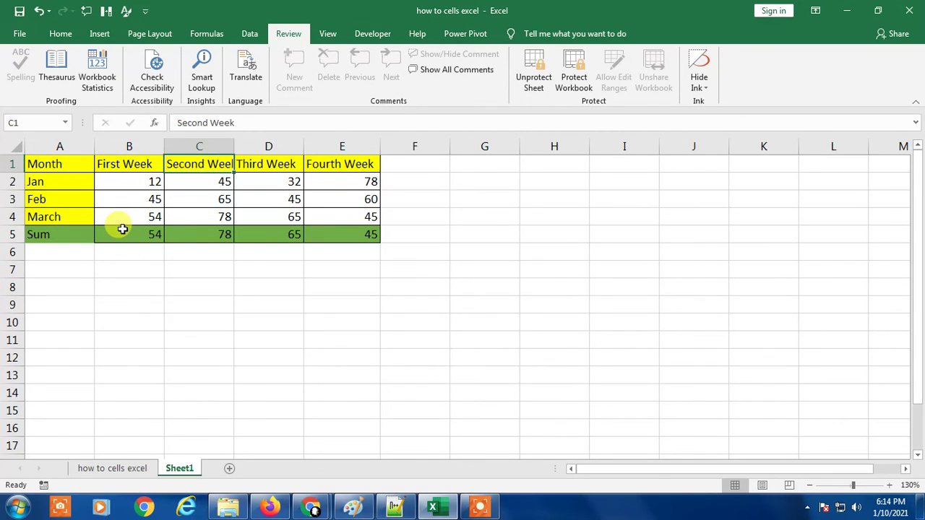
click(194, 236)
click(258, 234)
Attempt to delete Jan in A2 and edit the Fourth Week header, dismissing both warnings.
click(66, 188)
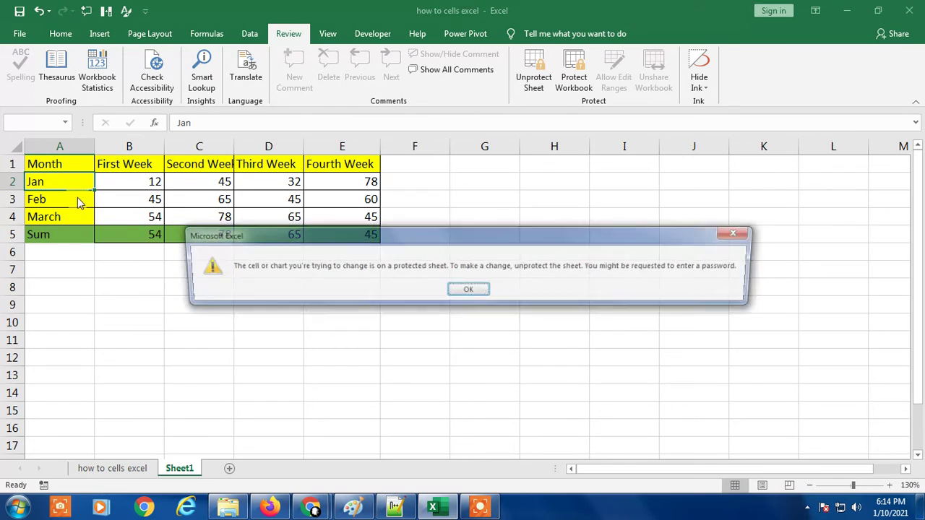
key(Delete)
click(466, 291)
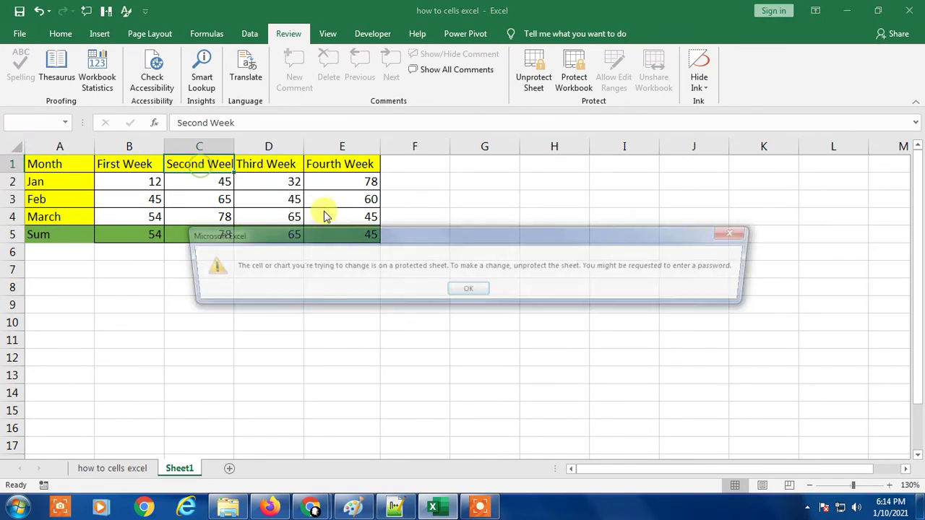
click(464, 289)
double_click(331, 166)
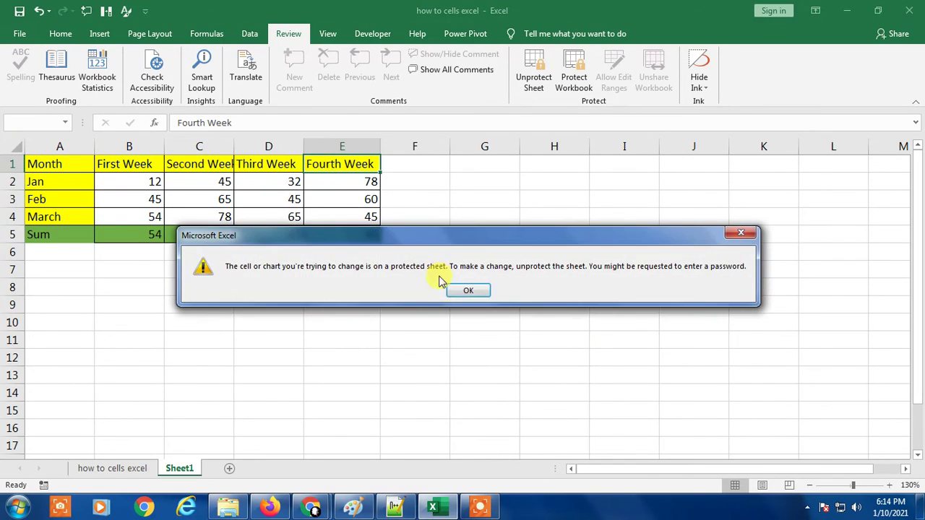
click(448, 289)
click(254, 304)
Enter test text 'asdf' in unlocked B2, then undo it to restore 12.
drag(128, 181, 349, 213)
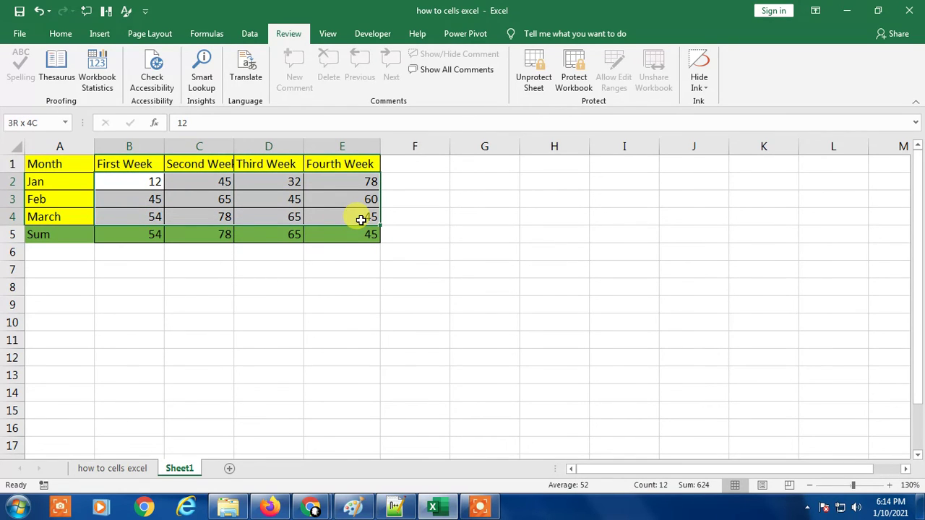
click(217, 318)
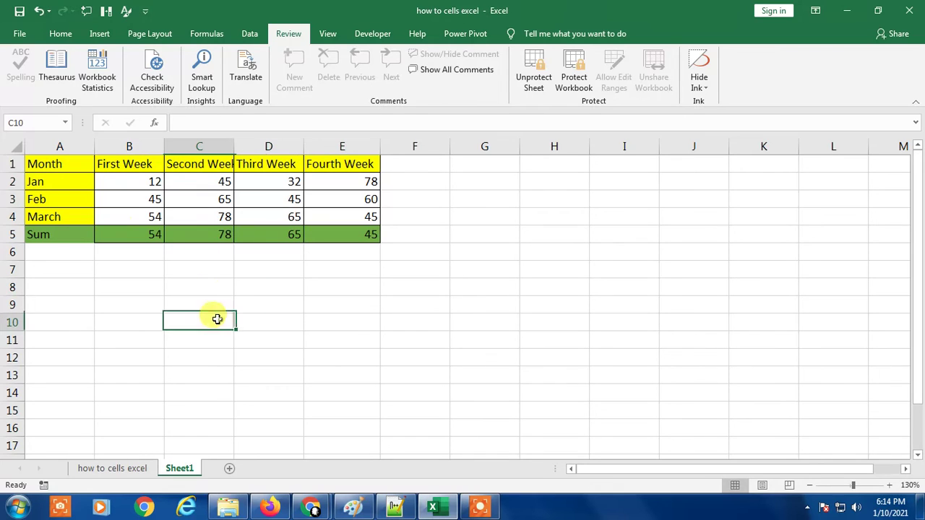
click(139, 179)
text(asdf)
click(235, 290)
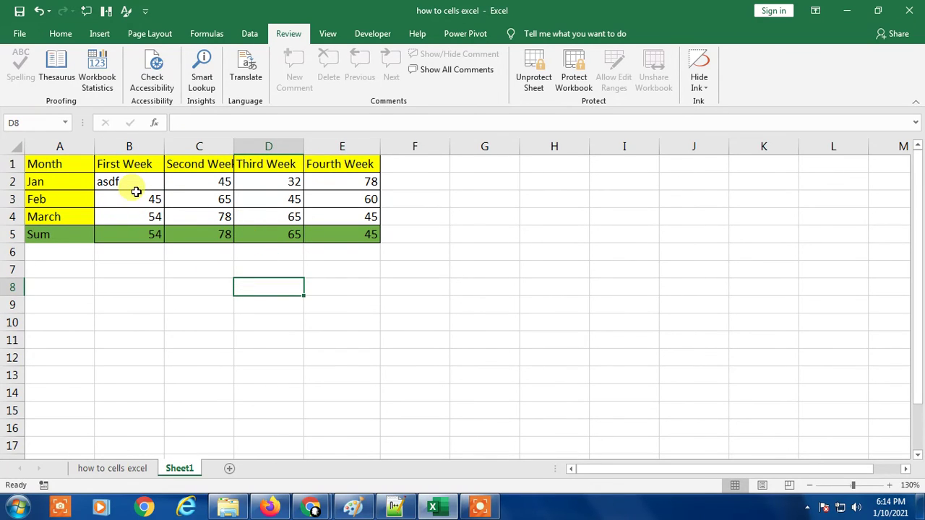
key(ctrl+z)
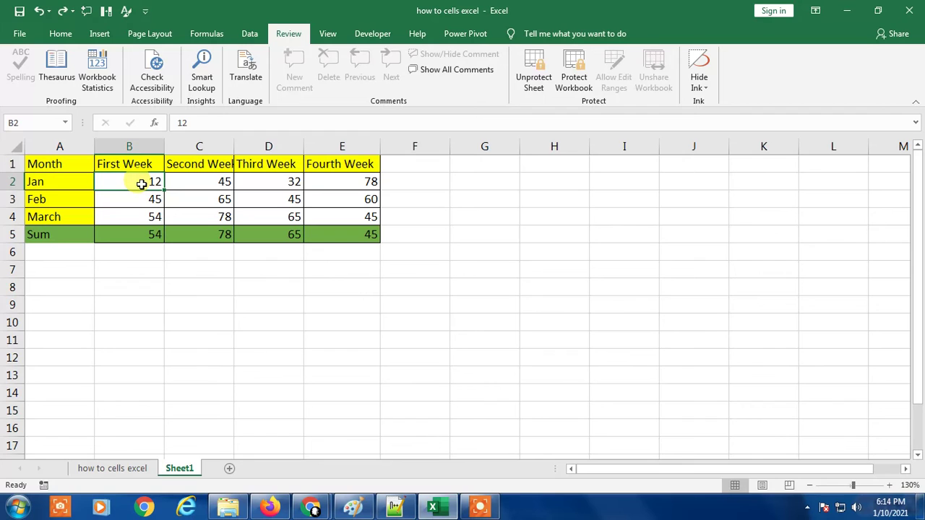
double_click(142, 184)
key(Return)
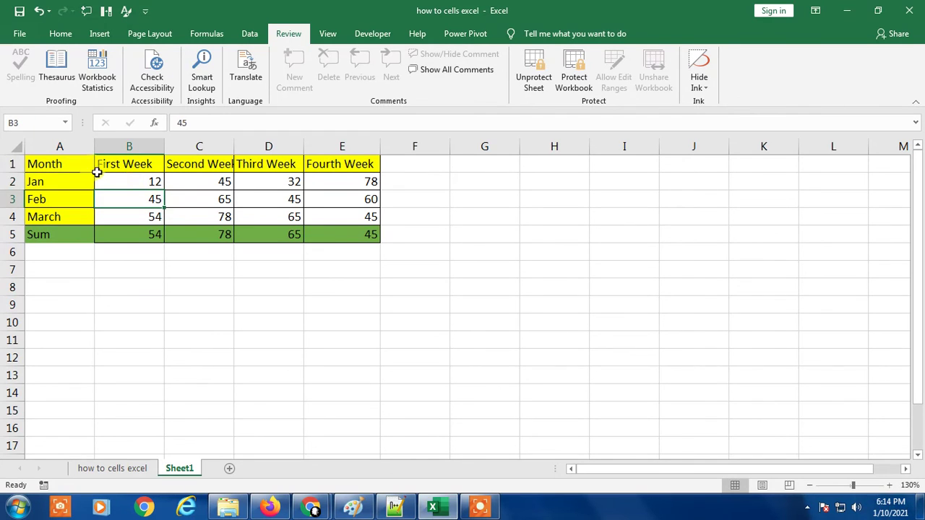
Attempt to edit the Sum total in B5, dismiss the warning, and pick an empty cell.
drag(72, 163, 75, 216)
click(144, 237)
double_click(144, 238)
key(Return)
click(335, 263)
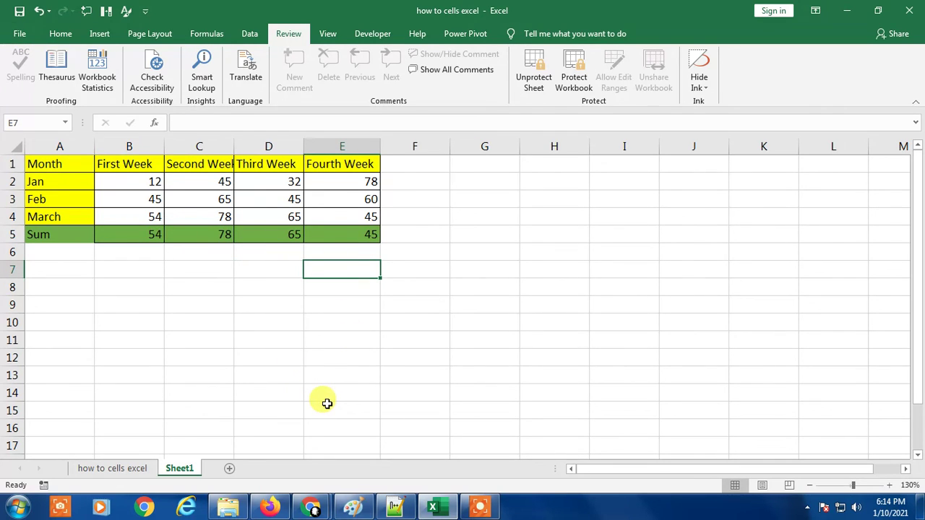
click(311, 398)
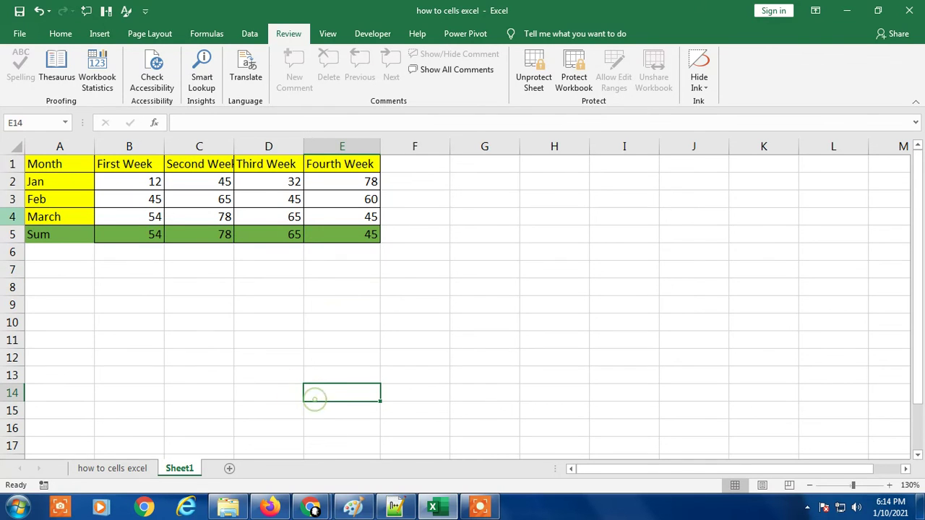
Return from the file page, select all, and unprotect Sheet1 from Review.
click(22, 34)
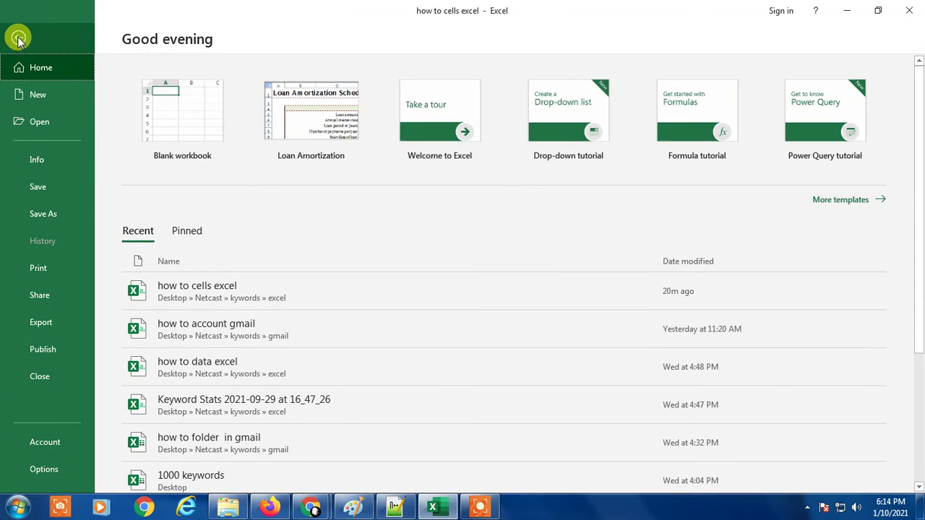
click(16, 29)
click(14, 145)
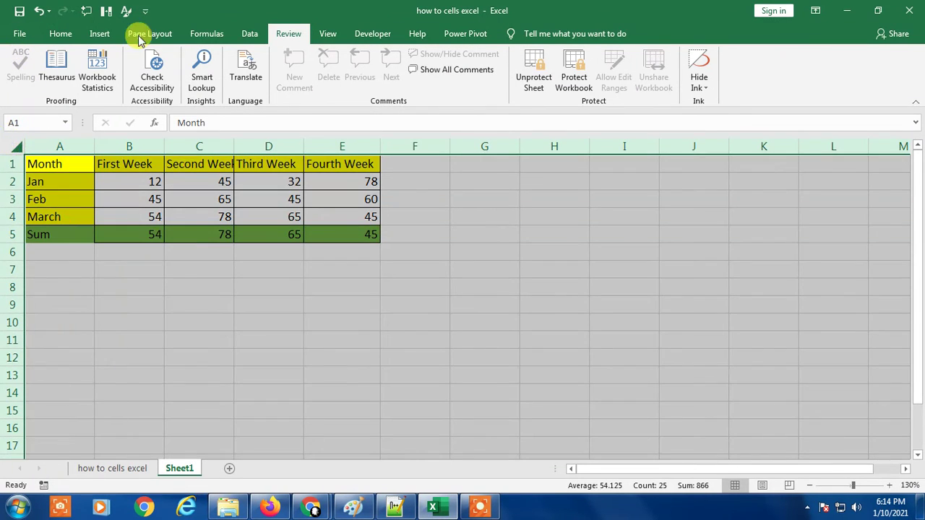
click(284, 33)
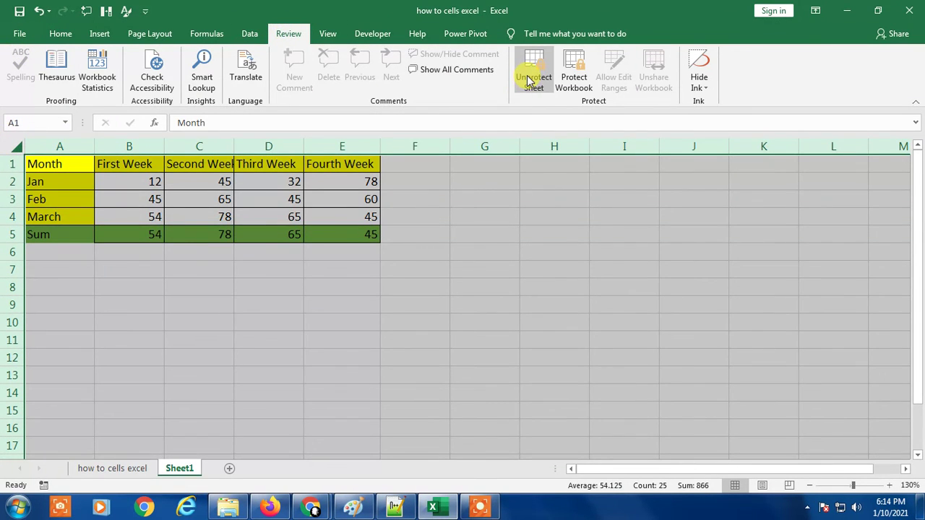
click(528, 80)
Enter test text 'asdfs' in A2, undo it to restore Jan, then show the desktop.
click(477, 238)
click(40, 181)
text(asdfs)
click(99, 287)
key(ctrl+z)
click(244, 318)
key(super+d)
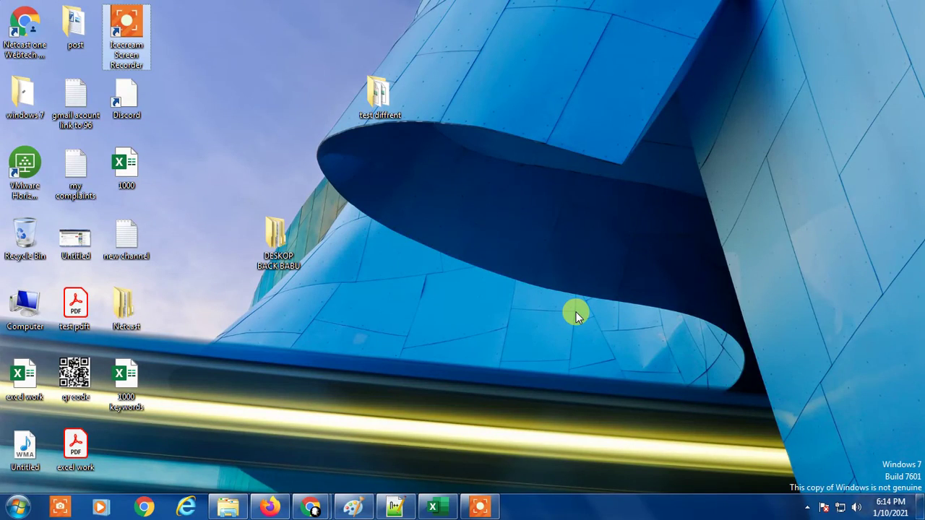